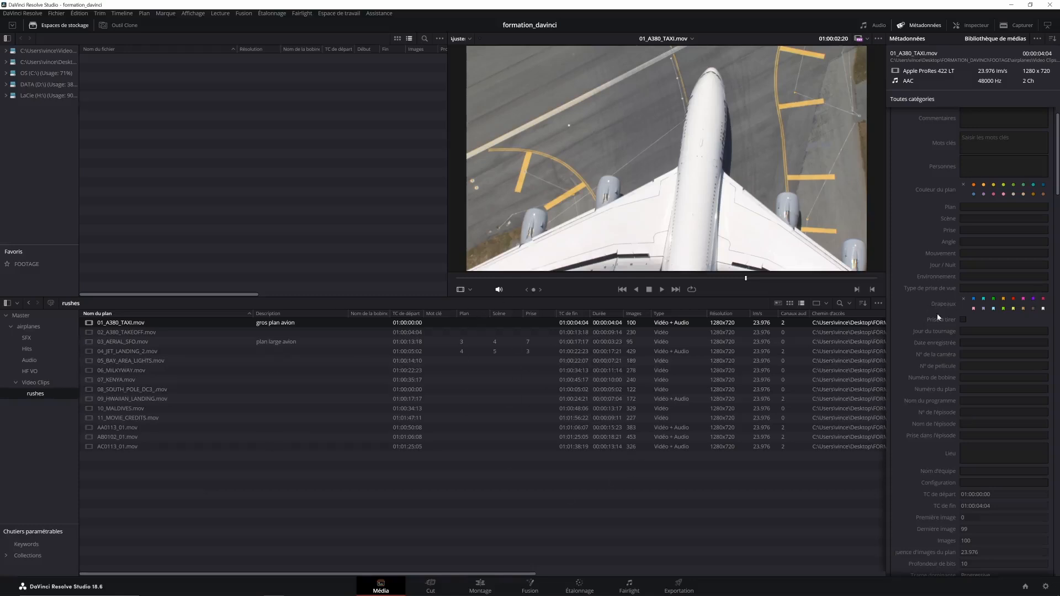
# Move the Drapeaux column directly after the clip name column in the rushes list
pyautogui.rightClick(439, 314)
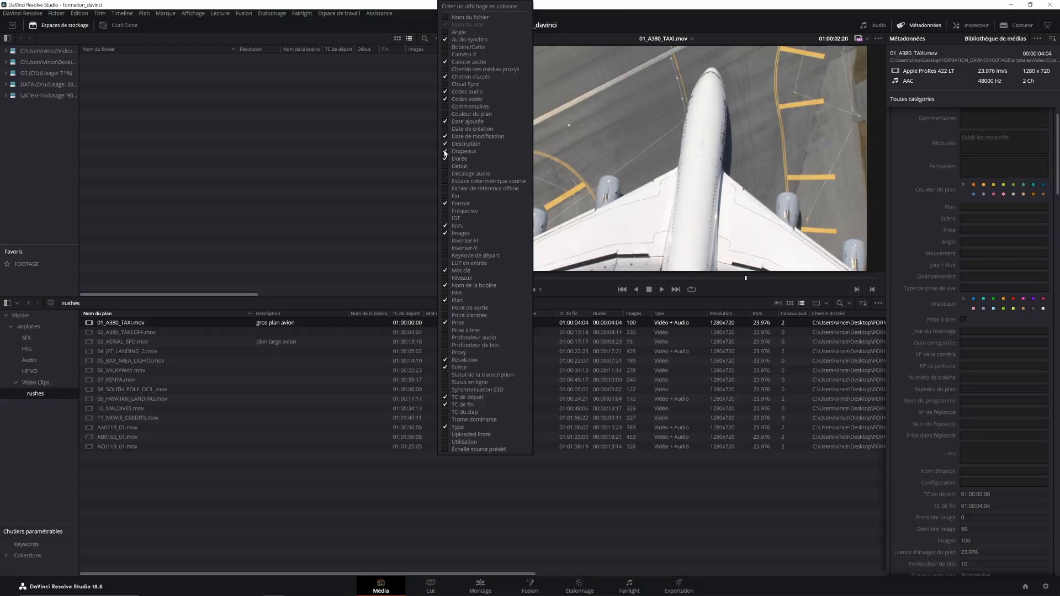
pyautogui.click(649, 552)
pyautogui.moveTo(422, 574); pyautogui.dragTo(688, 574)
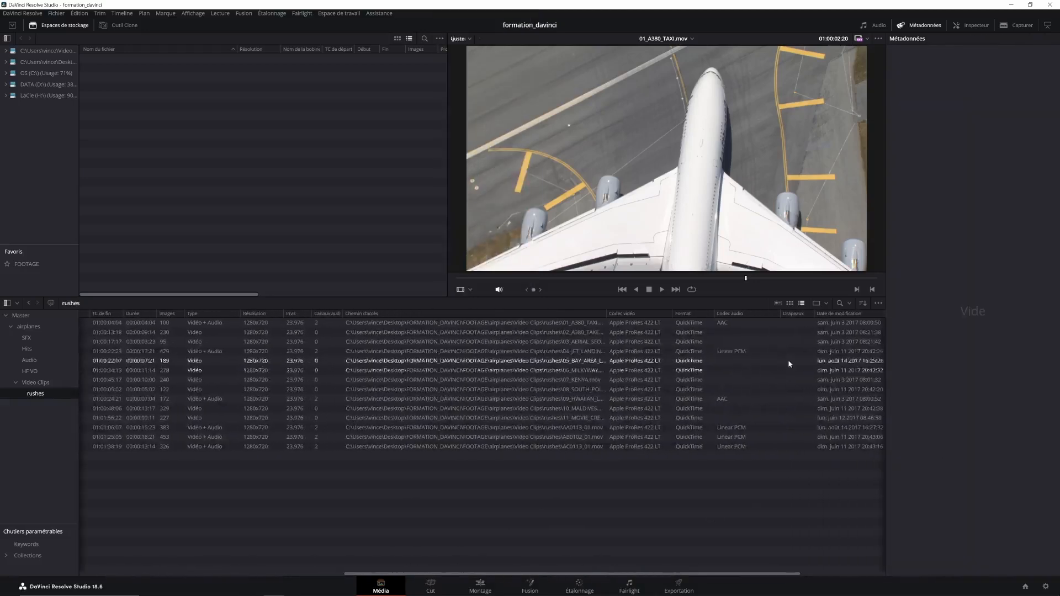
pyautogui.moveTo(794, 313); pyautogui.dragTo(166, 366)
pyautogui.moveTo(437, 575); pyautogui.dragTo(113, 593)
pyautogui.moveTo(636, 313); pyautogui.dragTo(265, 320)
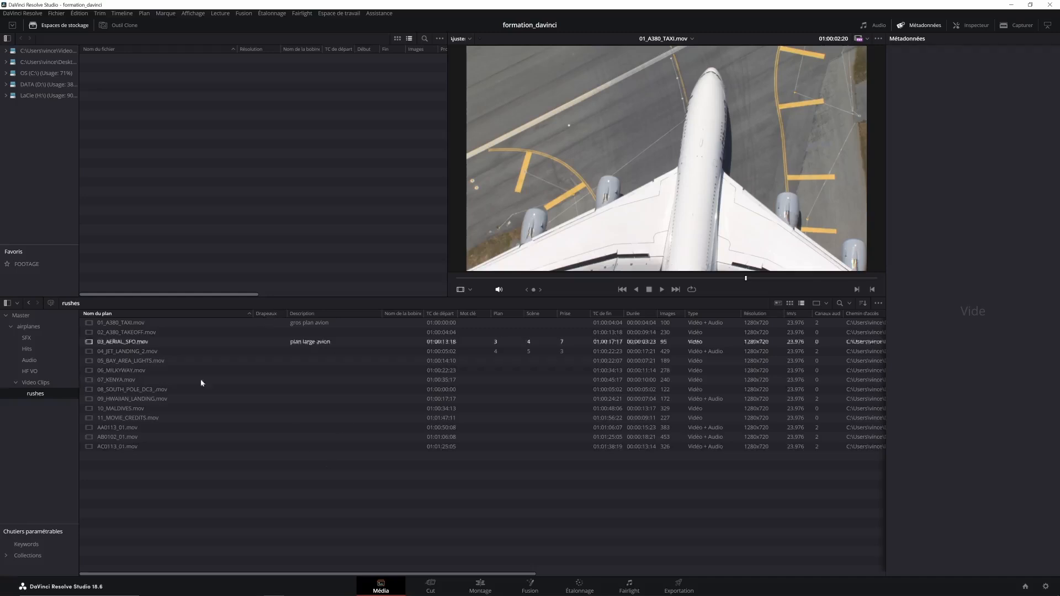
# Preview the clips 01_A380_TAXI.mov, 02_A380_TAKEOFF.mov and 03_AERIAL_SFO.mov to compare their content
pyautogui.click(131, 324)
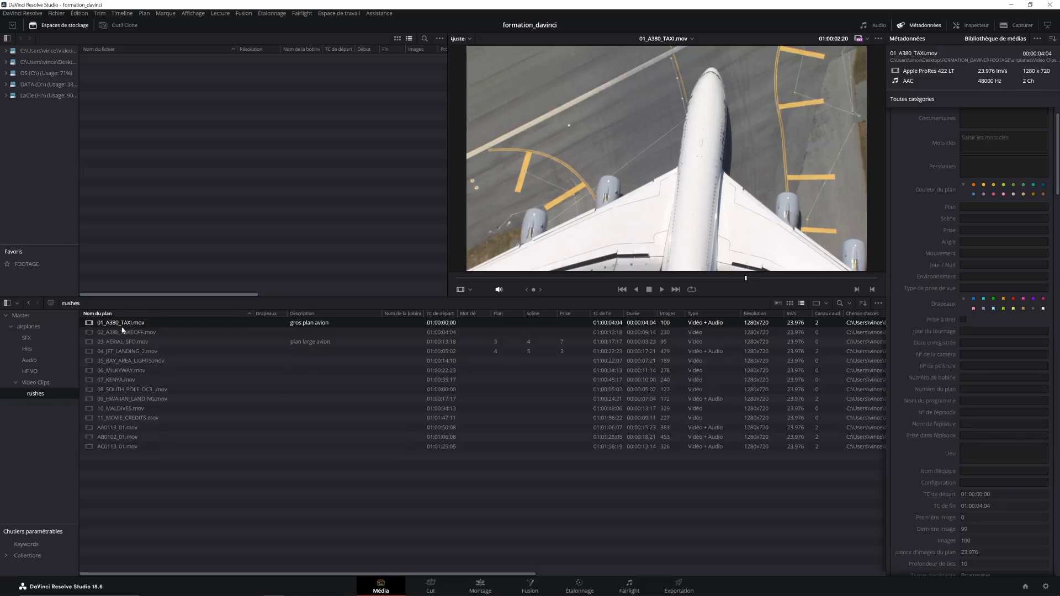
pyautogui.keyDown('shift'); pyautogui.click(119, 331); pyautogui.keyUp('shift')
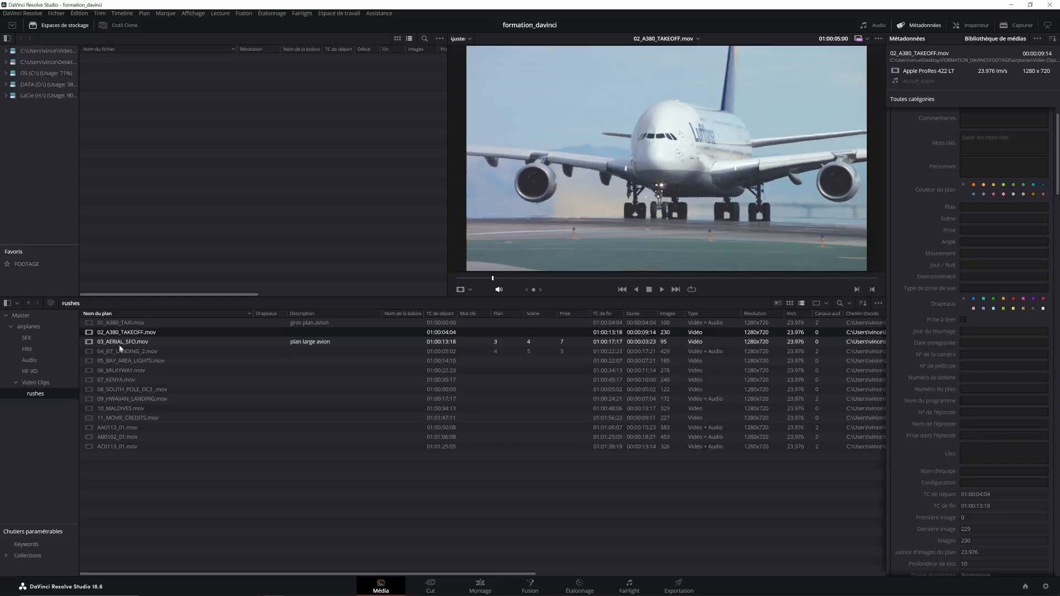
pyautogui.click(123, 341)
pyautogui.click(126, 325)
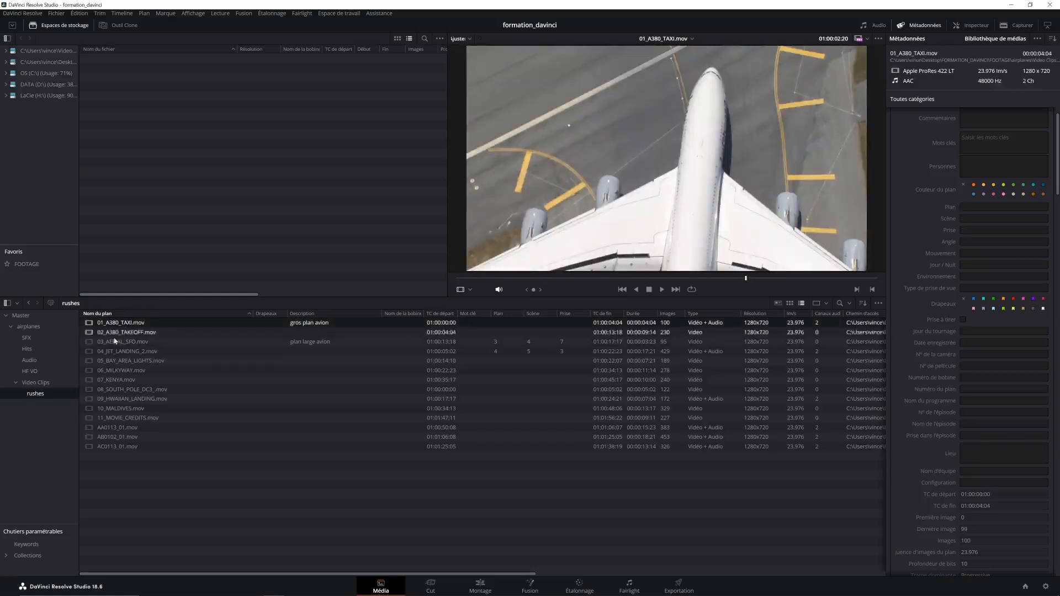
pyautogui.click(130, 333)
pyautogui.click(121, 343)
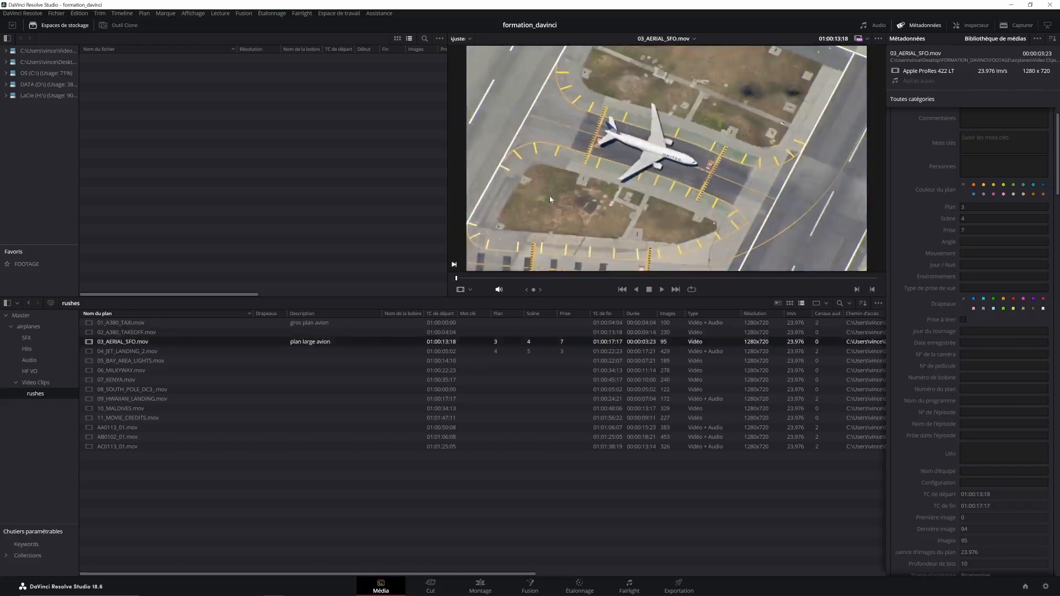
pyautogui.click(135, 332)
# Flag 01_A380_TAXI.mov green, 02_A380_TAKEOFF.mov yellow and 03_AERIAL_SFO.mov red
pyautogui.click(134, 324)
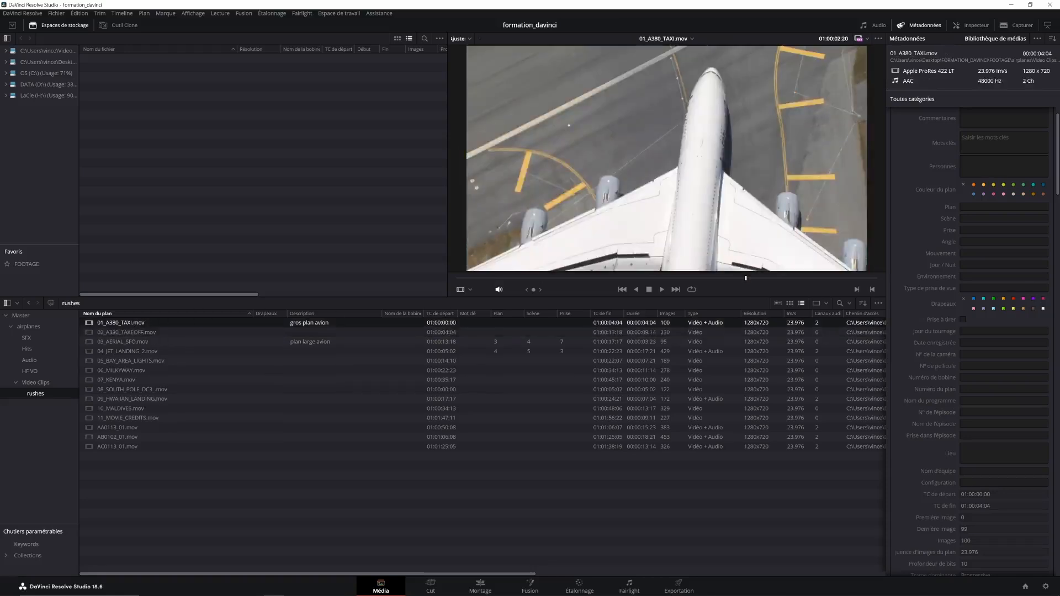
pyautogui.click(131, 332)
pyautogui.click(1003, 300)
pyautogui.click(135, 342)
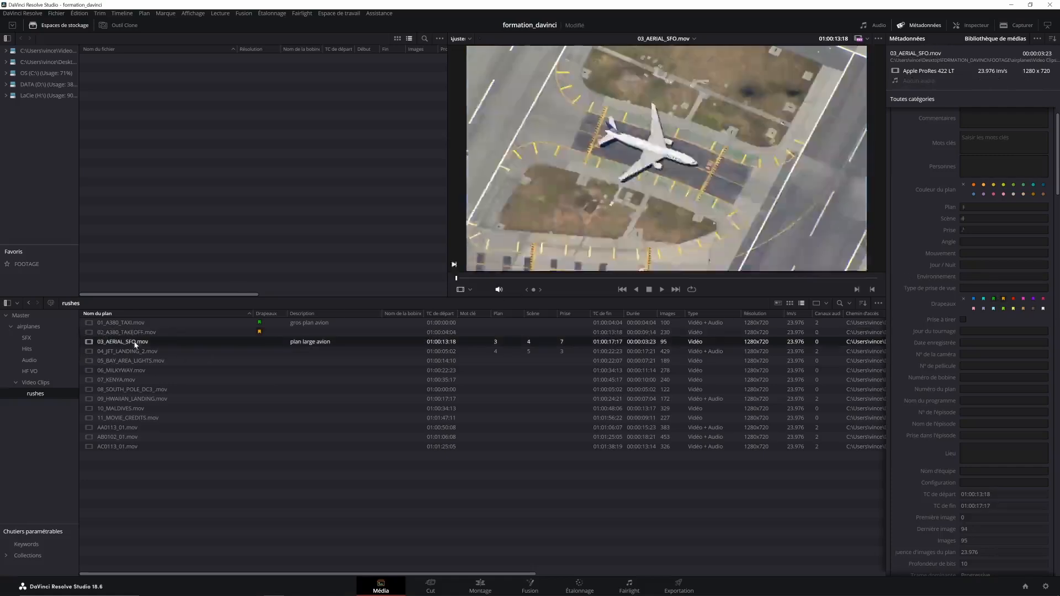
pyautogui.click(1013, 299)
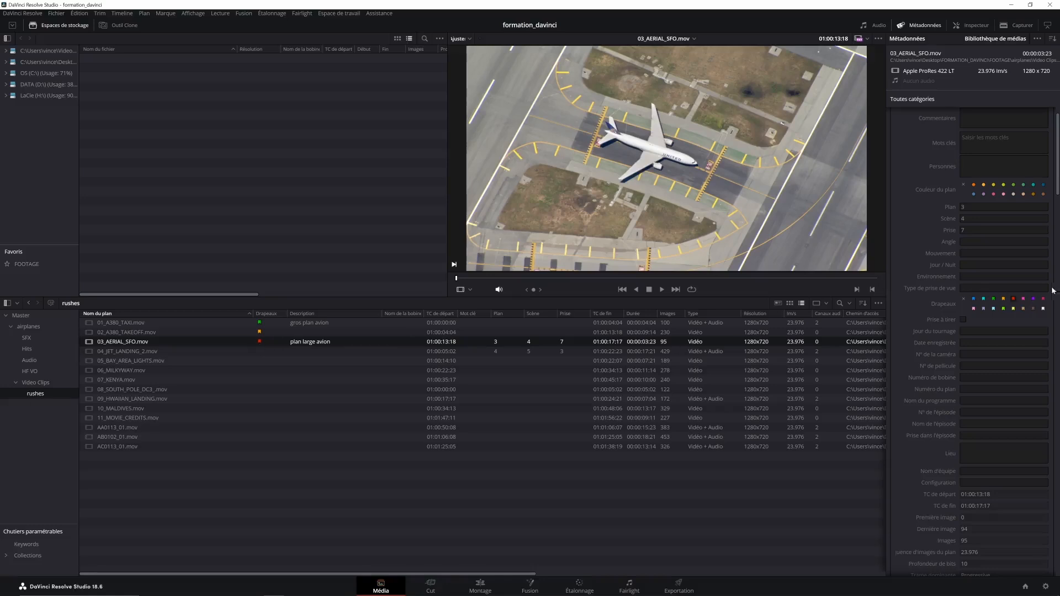
# Try clearing and reassigning the flag colours of 03_AERIAL_SFO.mov
pyautogui.click(1023, 305)
pyautogui.click(267, 485)
pyautogui.click(132, 343)
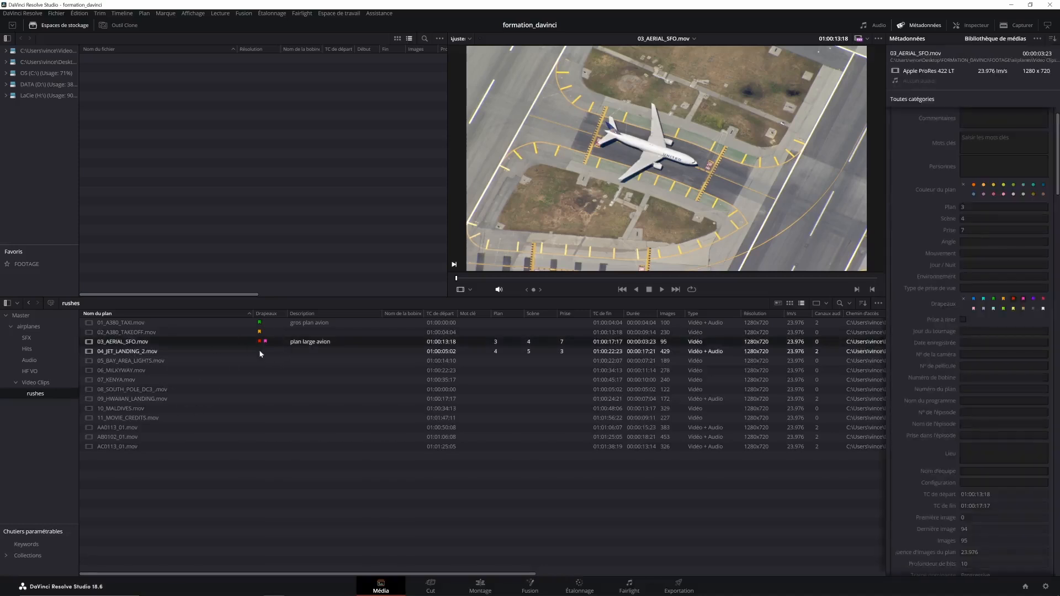
pyautogui.click(963, 301)
pyautogui.click(1013, 300)
pyautogui.click(1003, 302)
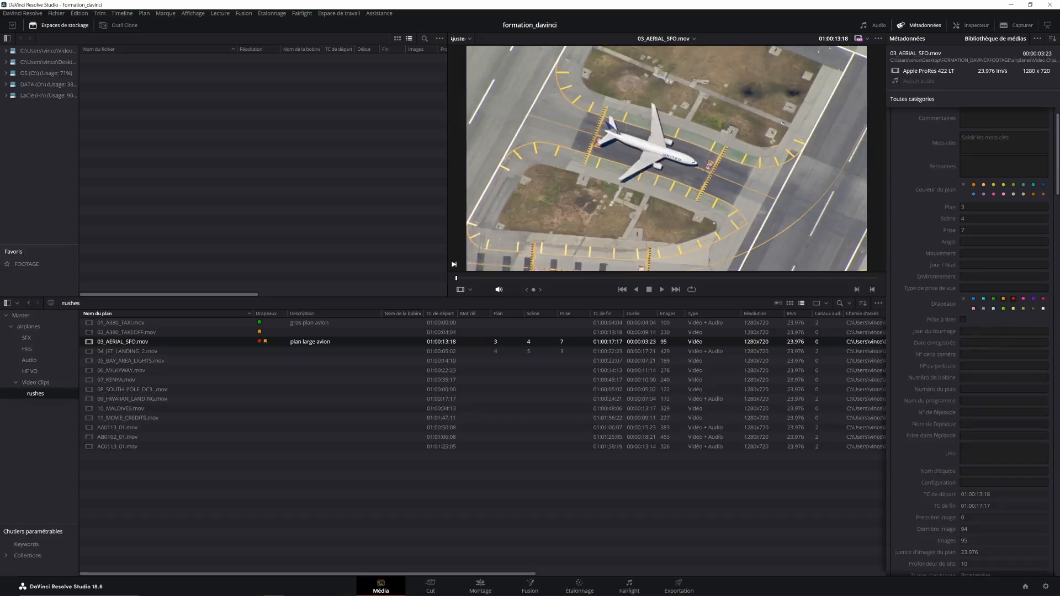
pyautogui.click(1003, 303)
# Try selecting the clips from 04_JET_LANDING_2.mov through 07_KENYA.mov as a range
pyautogui.click(145, 353)
pyautogui.keyDown('shift'); pyautogui.click(123, 381); pyautogui.keyUp('shift')
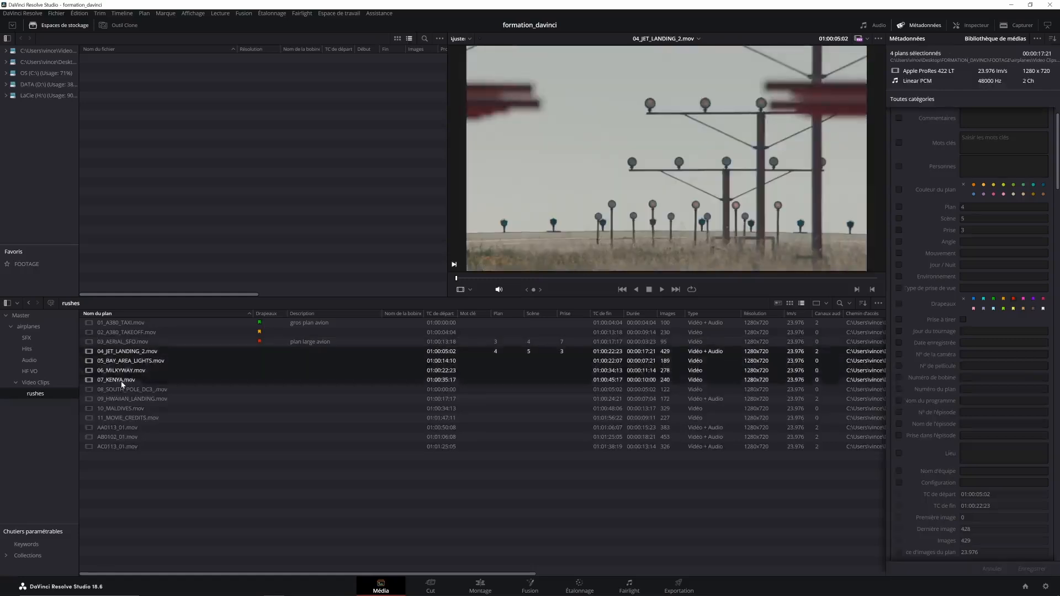
pyautogui.keyDown('shift'); pyautogui.click(141, 390); pyautogui.keyUp('shift')
pyautogui.click(141, 392)
pyautogui.click(130, 354)
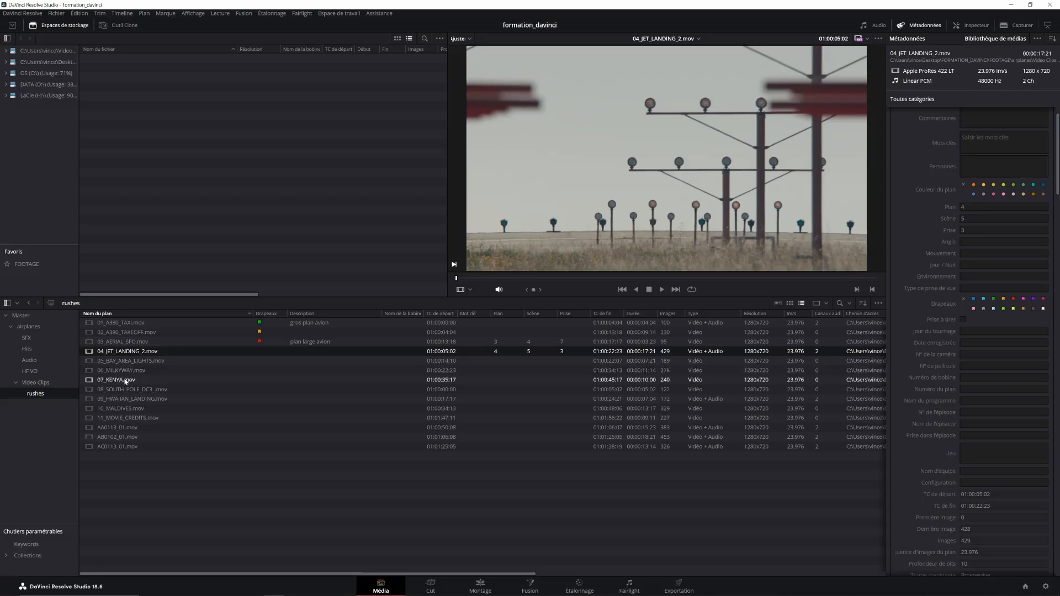
pyautogui.click(130, 447)
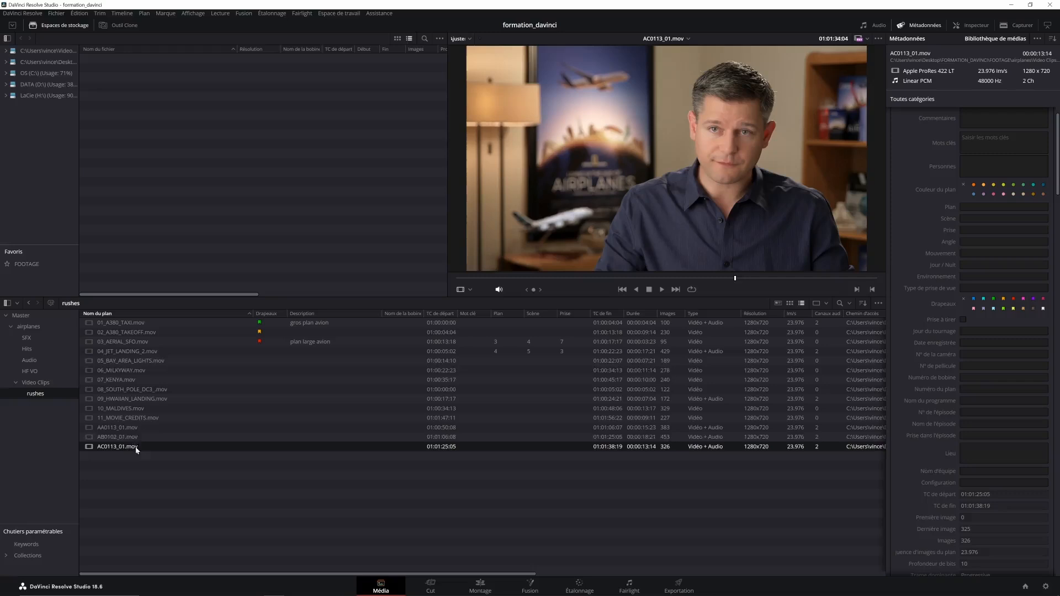
# Flag the clips 04_JET_LANDING_2.mov through 07_KENYA.mov green as a group and save the metadata
pyautogui.click(131, 354)
pyautogui.keyDown('ctrl'); pyautogui.click(133, 361); pyautogui.keyUp('ctrl')
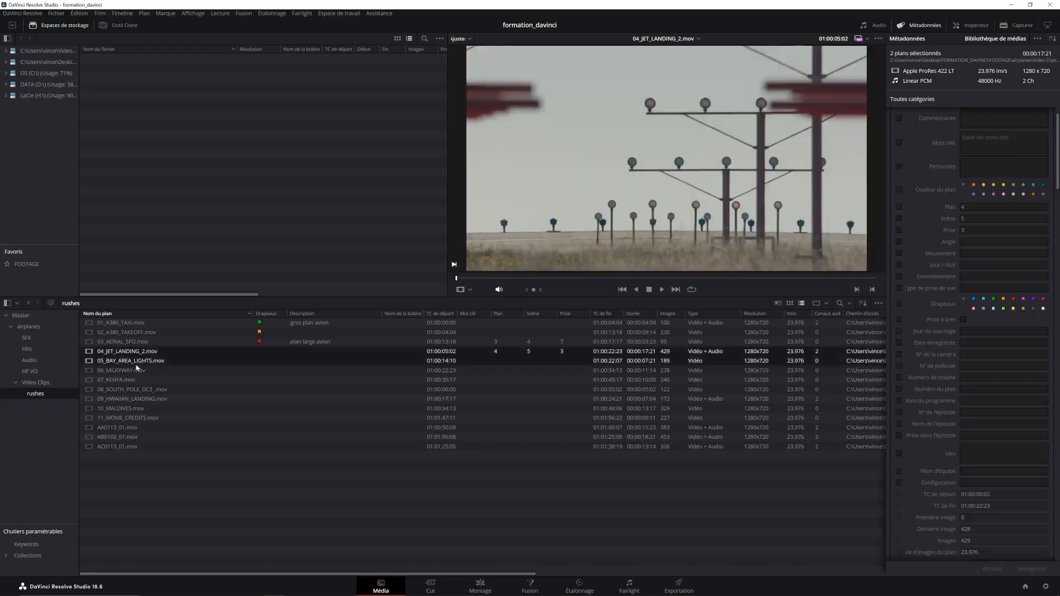
pyautogui.keyDown('ctrl'); pyautogui.click(137, 372); pyautogui.keyUp('ctrl')
pyautogui.keyDown('ctrl'); pyautogui.click(138, 379); pyautogui.keyUp('ctrl')
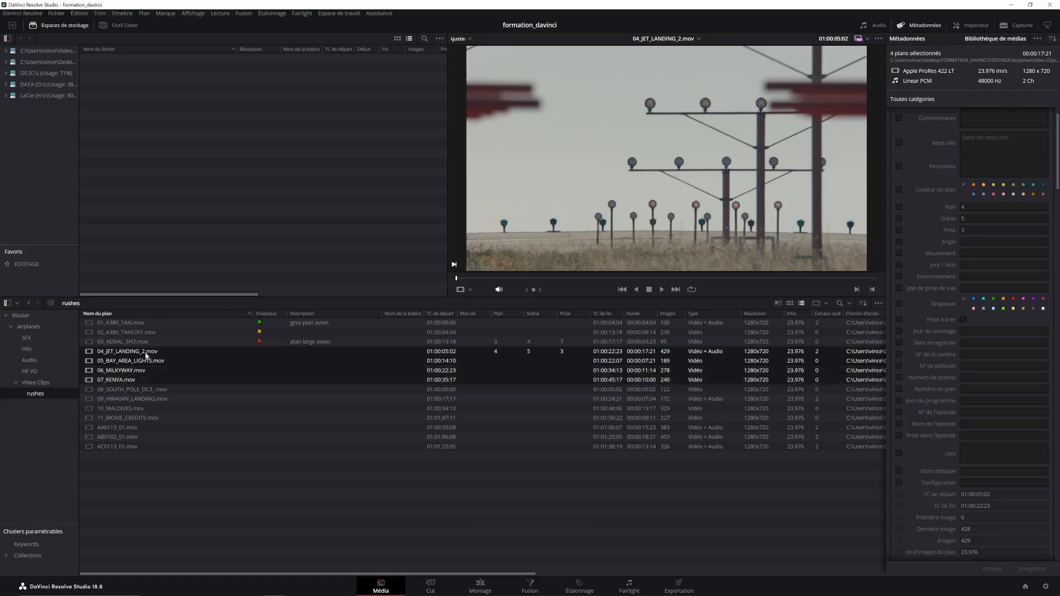
pyautogui.keyDown('ctrl'); pyautogui.click(140, 391); pyautogui.keyUp('ctrl')
pyautogui.click(994, 301)
pyautogui.click(1031, 568)
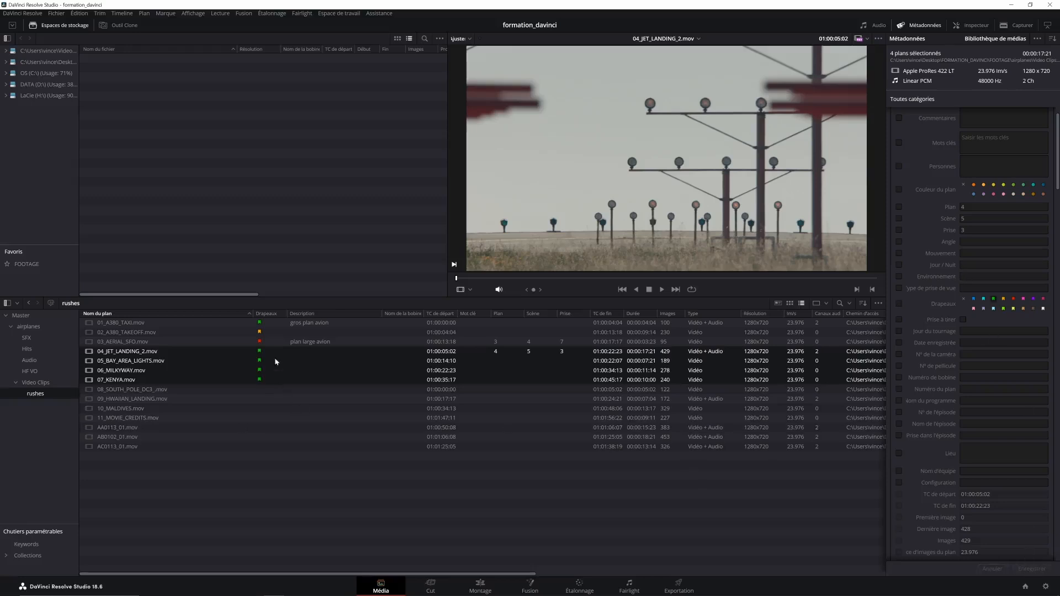
# Flag the clips 08_SOUTH_POLE_DC3_.mov through 10_MALDIVES.mov yellow as a group and save the metadata
pyautogui.click(138, 389)
pyautogui.keyDown('shift'); pyautogui.click(135, 409); pyautogui.keyUp('shift')
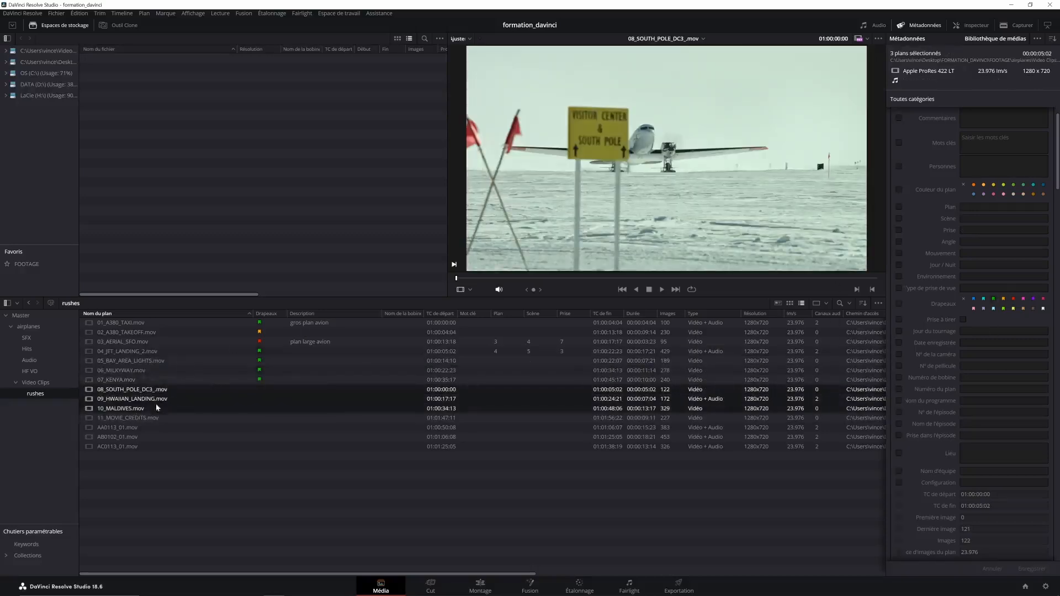
pyautogui.click(1003, 298)
pyautogui.click(1030, 569)
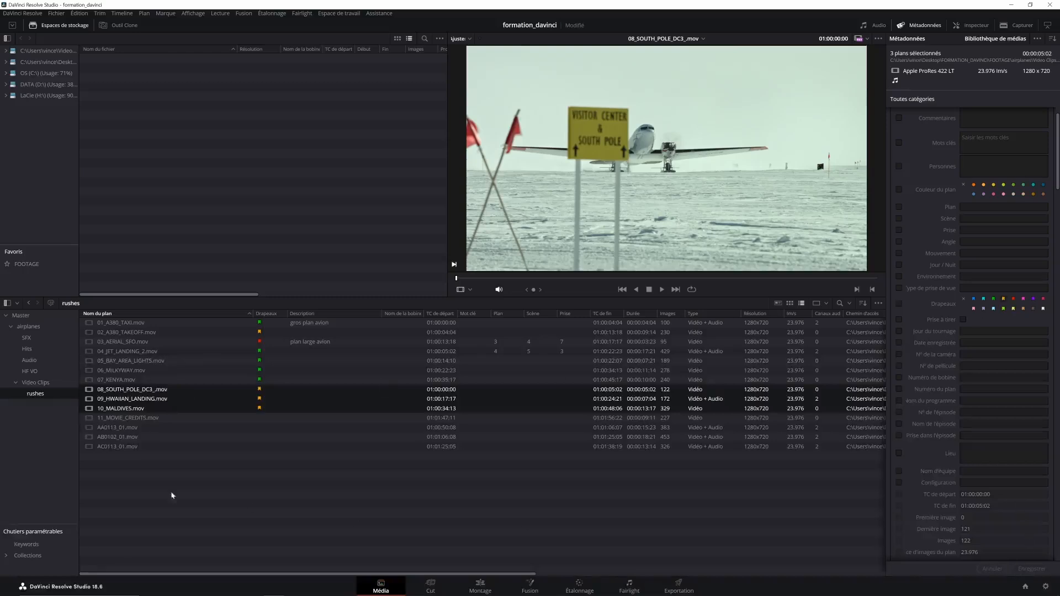
# Flag 11_MOVIE_CREDITS.mov, AA0113_01.mov and AB0102_01.mov red, and AC0113_01.mov green
pyautogui.click(123, 420)
pyautogui.keyDown('shift'); pyautogui.click(119, 437); pyautogui.keyUp('shift')
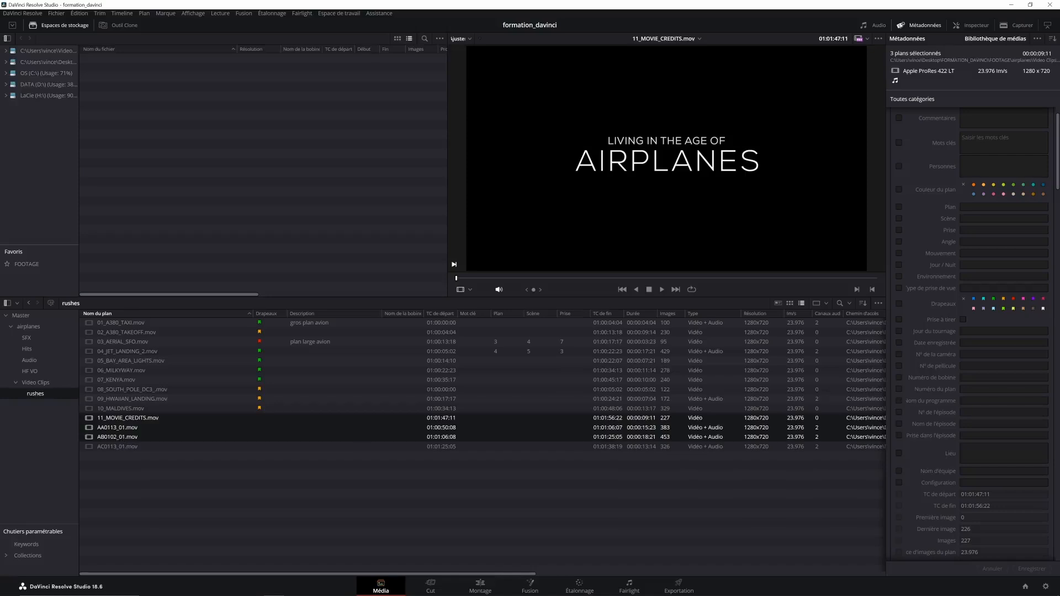
pyautogui.click(1013, 298)
pyautogui.click(1030, 568)
pyautogui.click(108, 445)
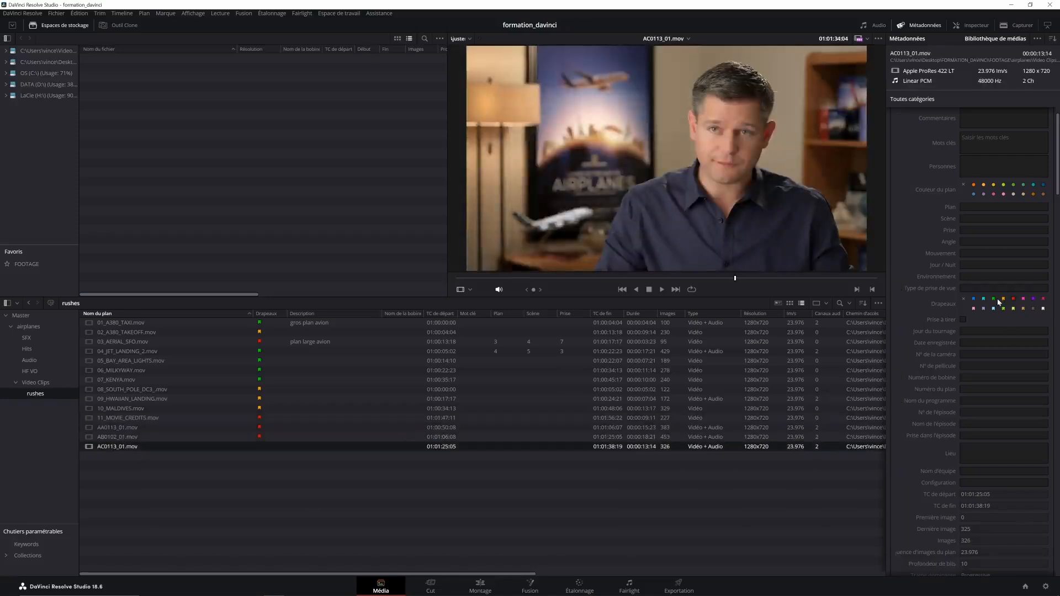
pyautogui.click(296, 481)
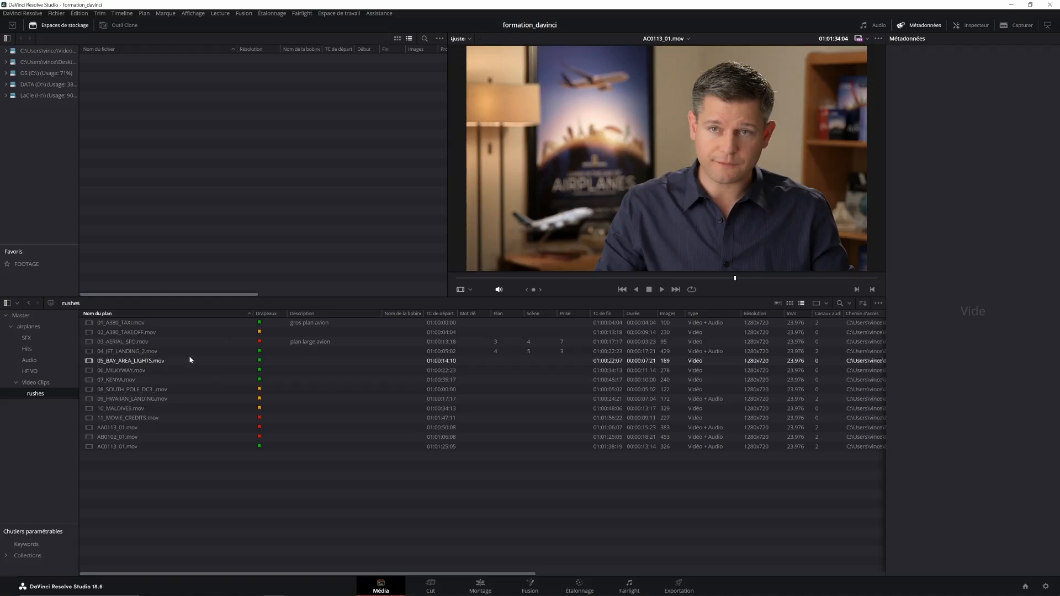
# Sort the rushes by the Drapeaux column and look through clips from the different flag colour groups
pyautogui.click(279, 313)
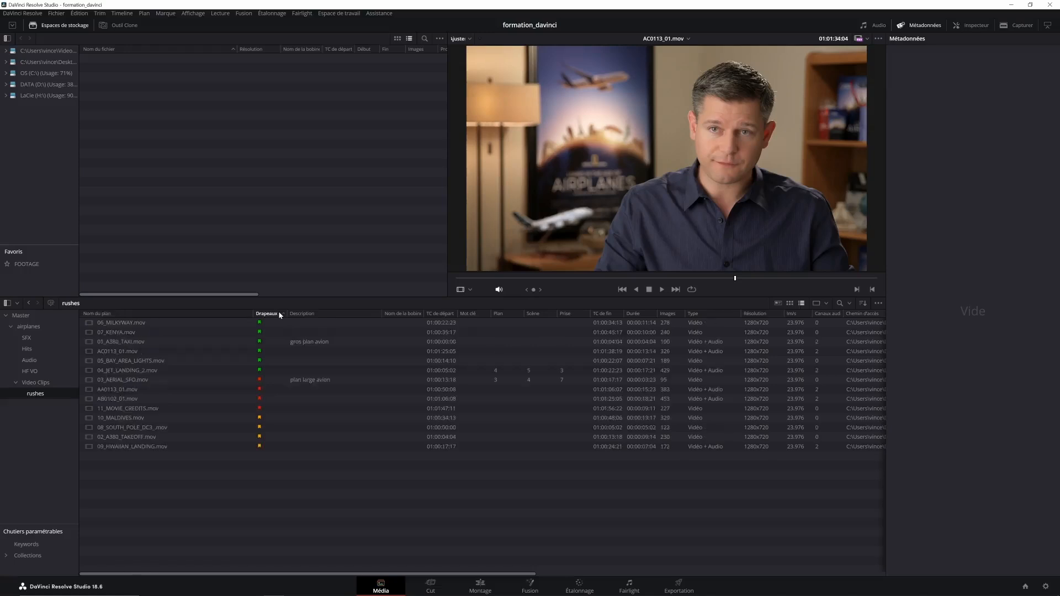
pyautogui.click(166, 323)
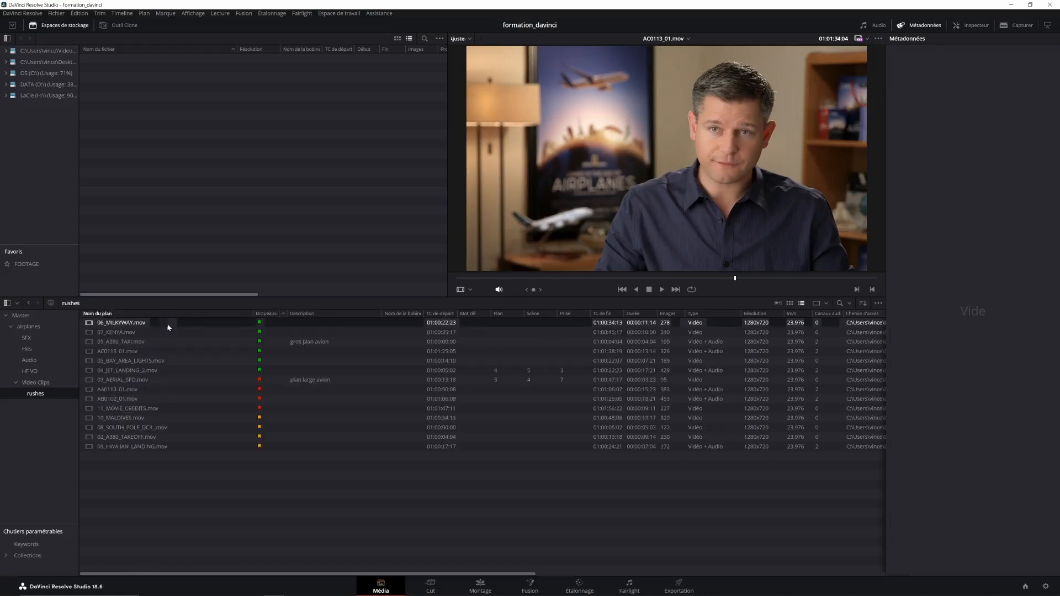
pyautogui.click(140, 380)
pyautogui.click(141, 409)
pyautogui.click(141, 418)
pyautogui.click(142, 447)
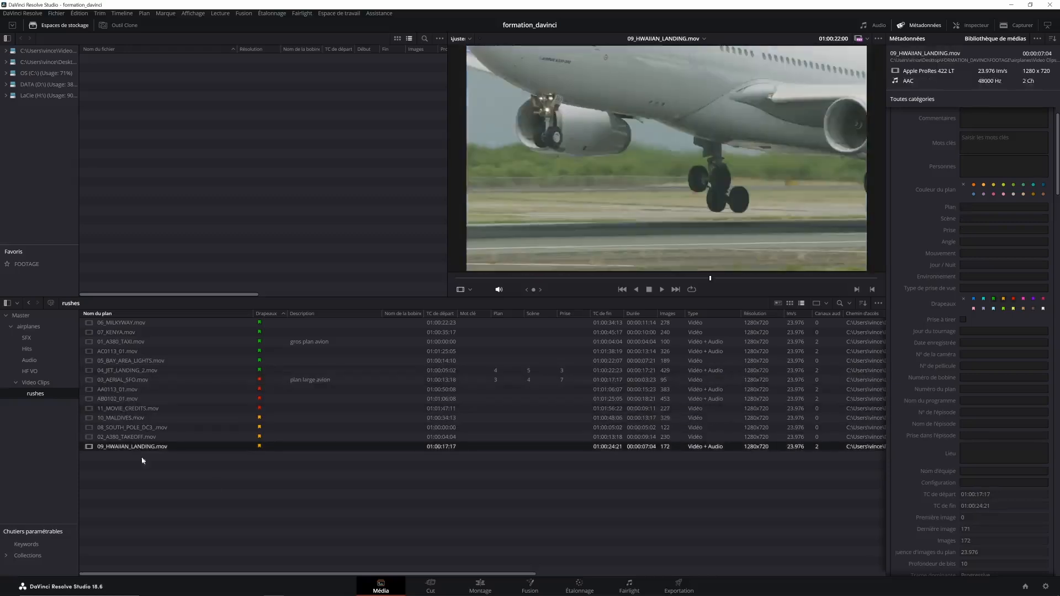
pyautogui.click(187, 521)
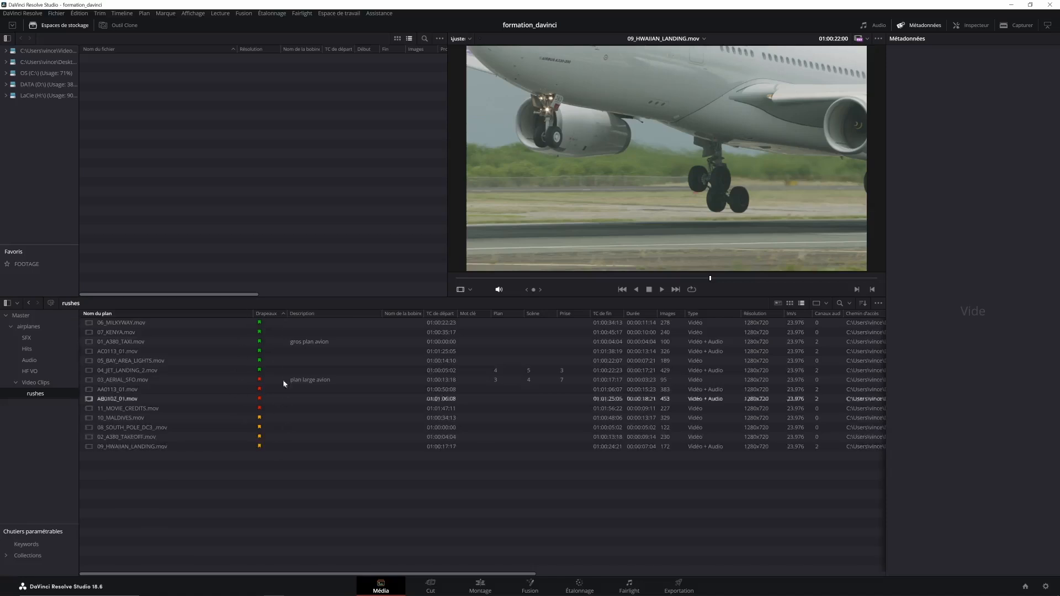
# Place 06_MILKYWAY.mov on a new timeline in the Montage page, and delete that timeline from the rushes bin
pyautogui.click(481, 584)
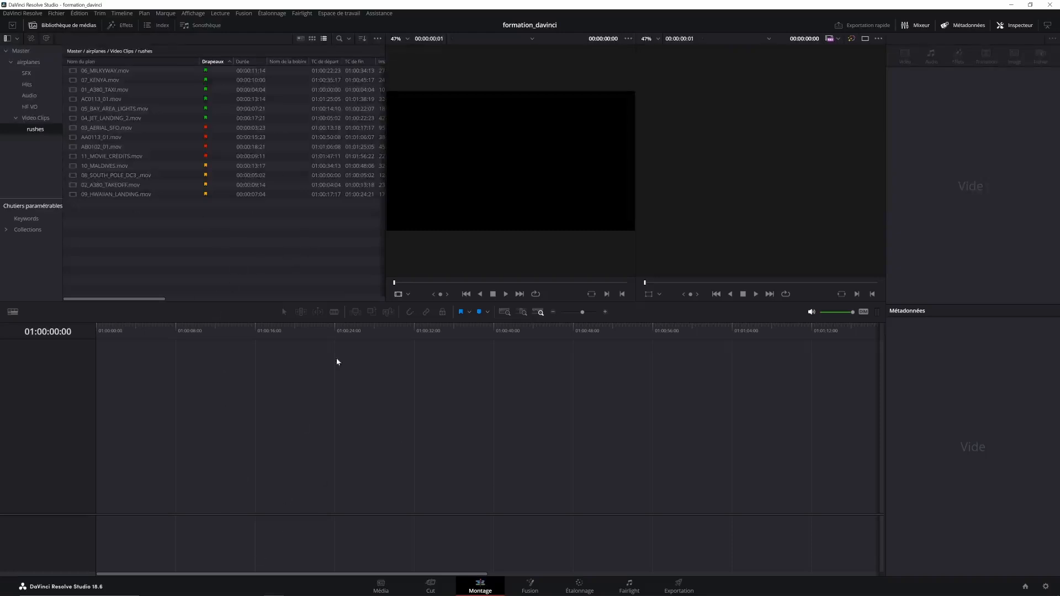
pyautogui.moveTo(92, 71); pyautogui.dragTo(167, 498)
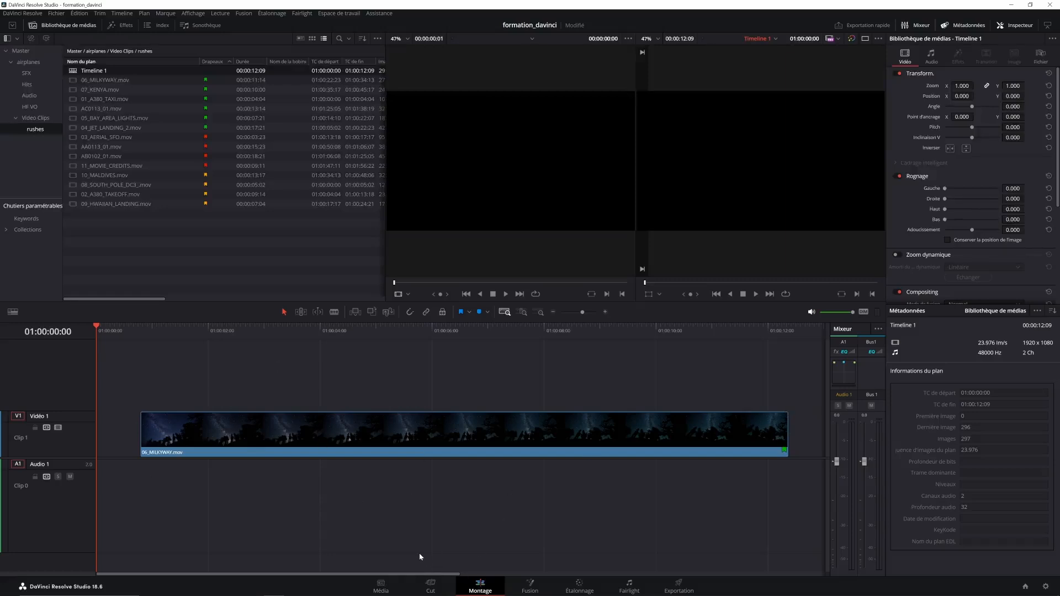
pyautogui.click(381, 586)
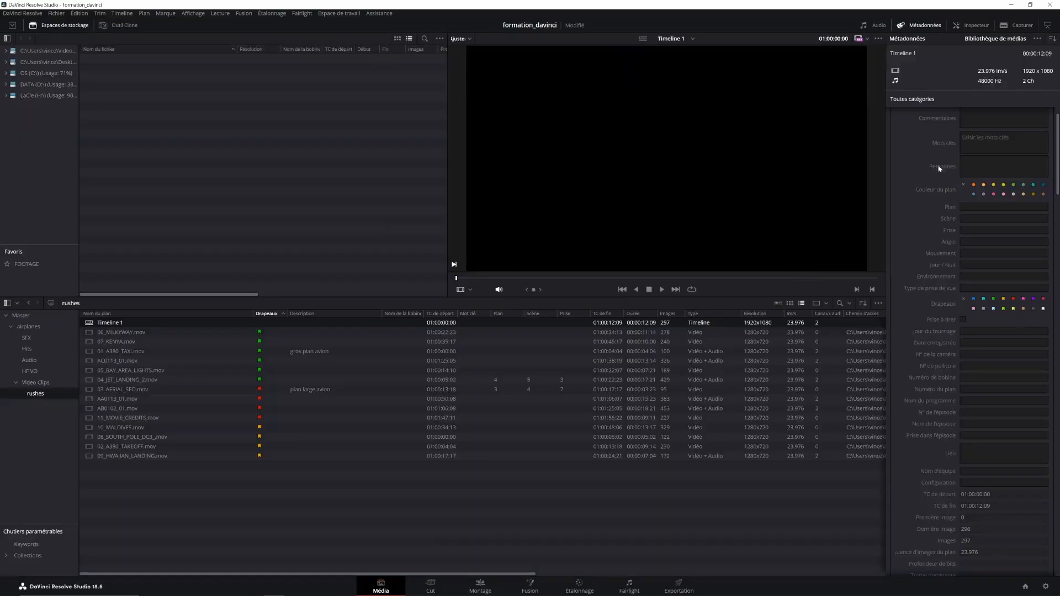
pyautogui.click(239, 480)
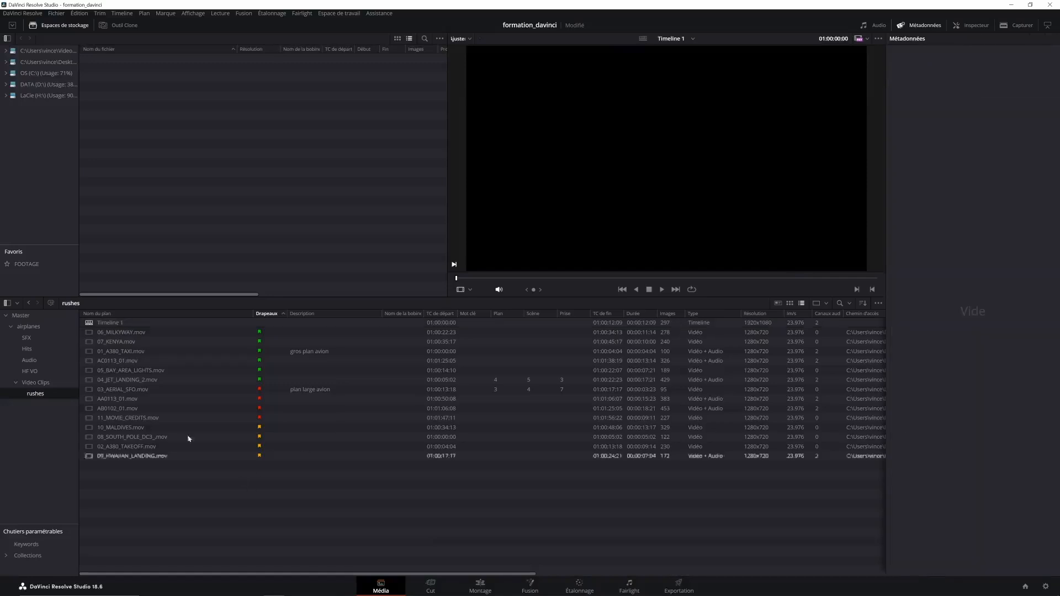
pyautogui.click(552, 322)
pyautogui.press('Delete')
pyautogui.click(578, 331)
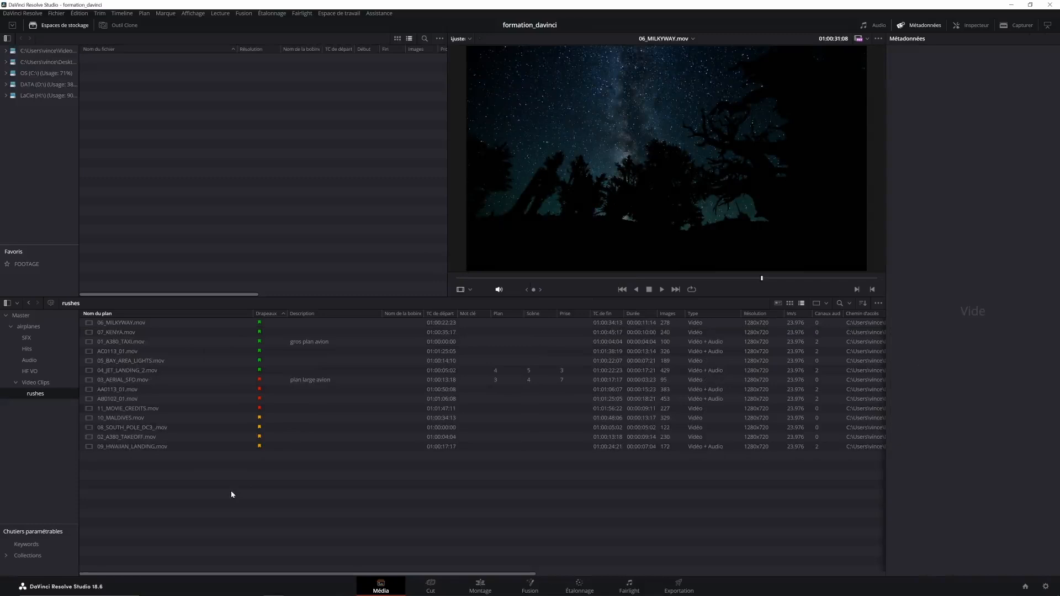
# Place the clip 06_MILKYWAY.mov on a new timeline in the Montage page
pyautogui.click(127, 323)
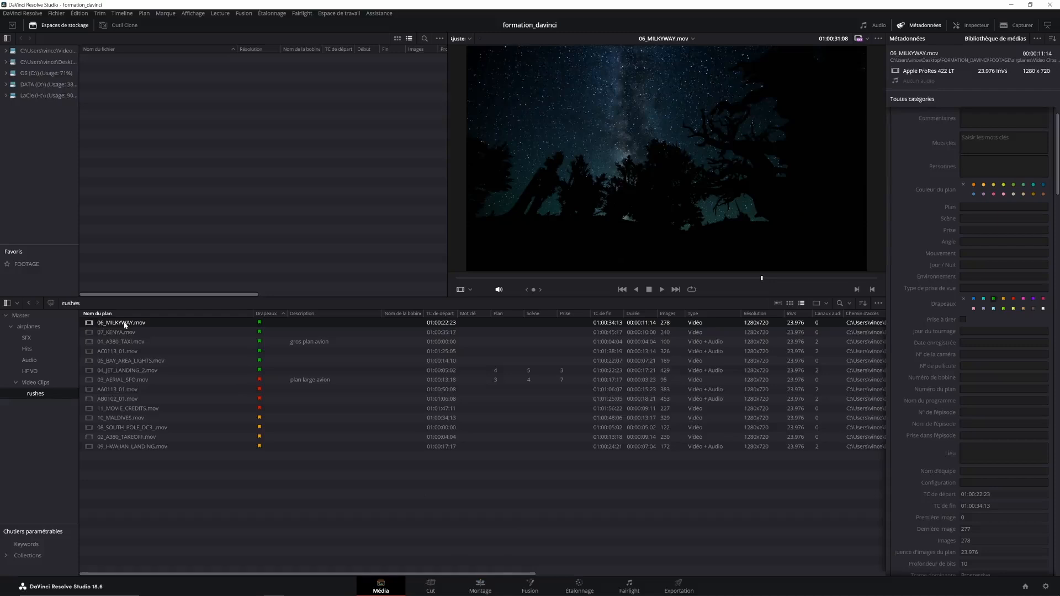
pyautogui.click(480, 586)
pyautogui.moveTo(100, 71); pyautogui.dragTo(120, 452)
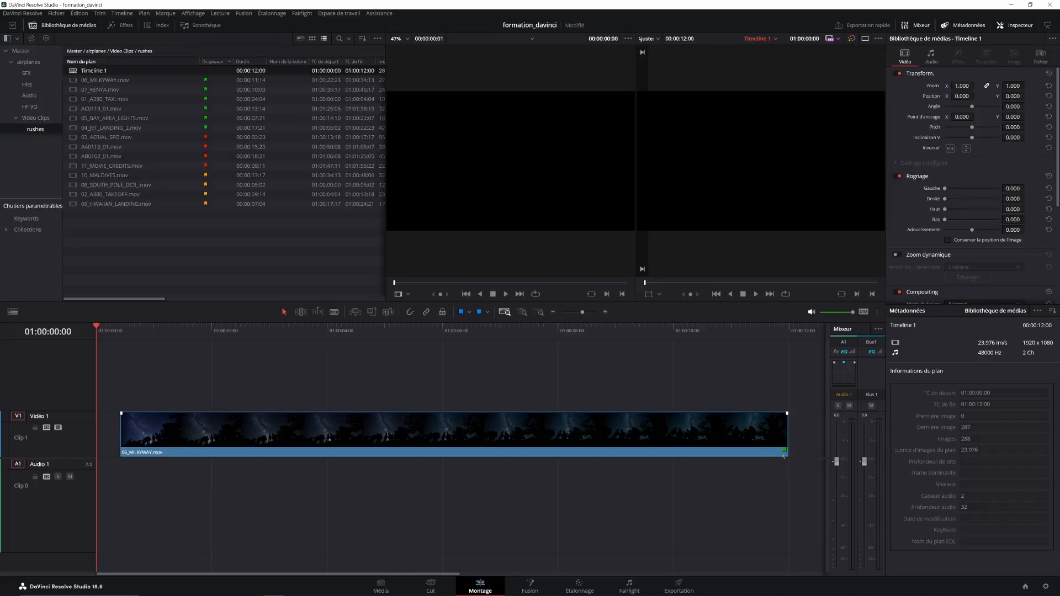
# Set the clip colour of 06_MILKYWAY.mov to orange in the Média page and check it on the Montage timeline
pyautogui.click(380, 585)
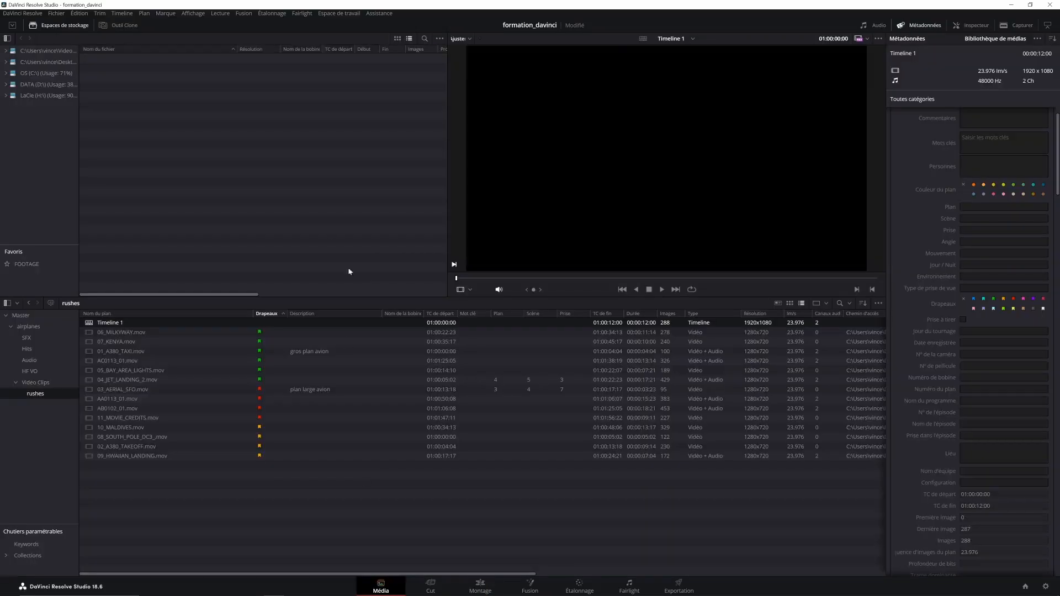
pyautogui.click(126, 333)
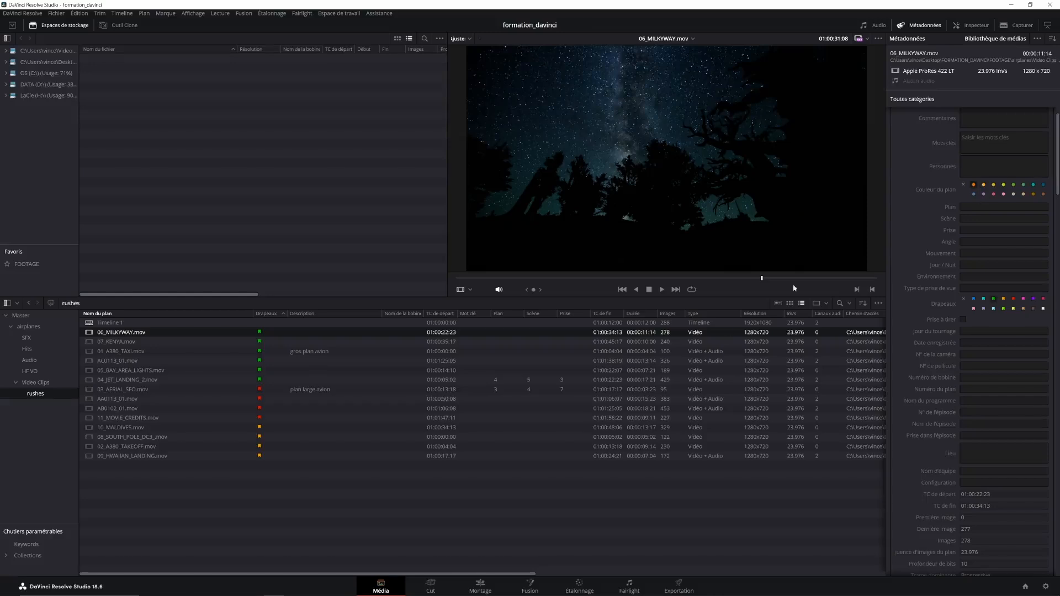
pyautogui.click(480, 591)
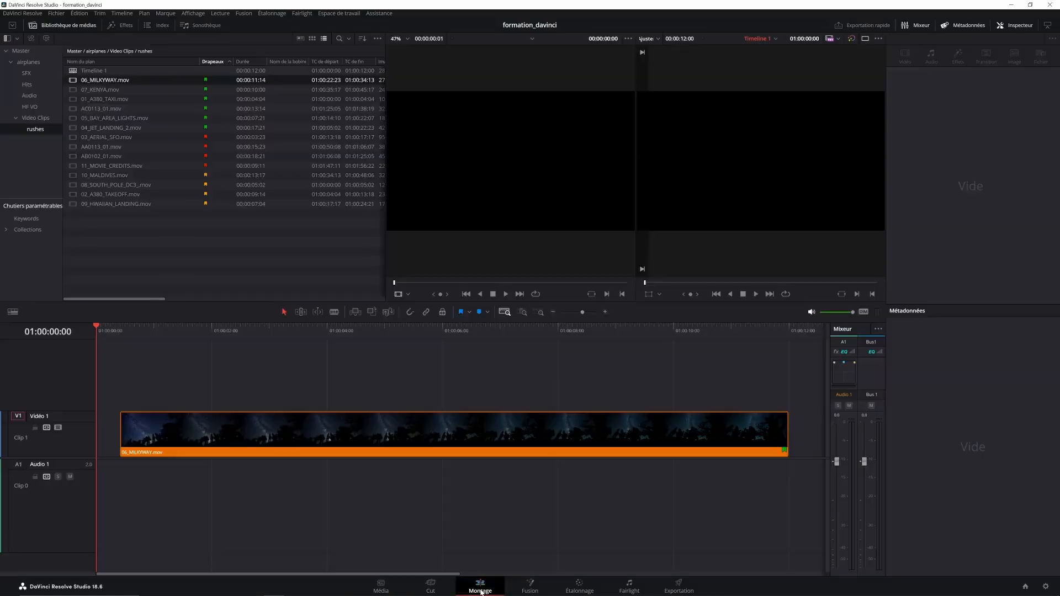
# Set the clip colour of 06_MILKYWAY.mov to pink in the Média page and check it on the Montage timeline
pyautogui.moveTo(160, 385); pyautogui.dragTo(276, 442)
pyautogui.click(231, 399)
pyautogui.click(380, 586)
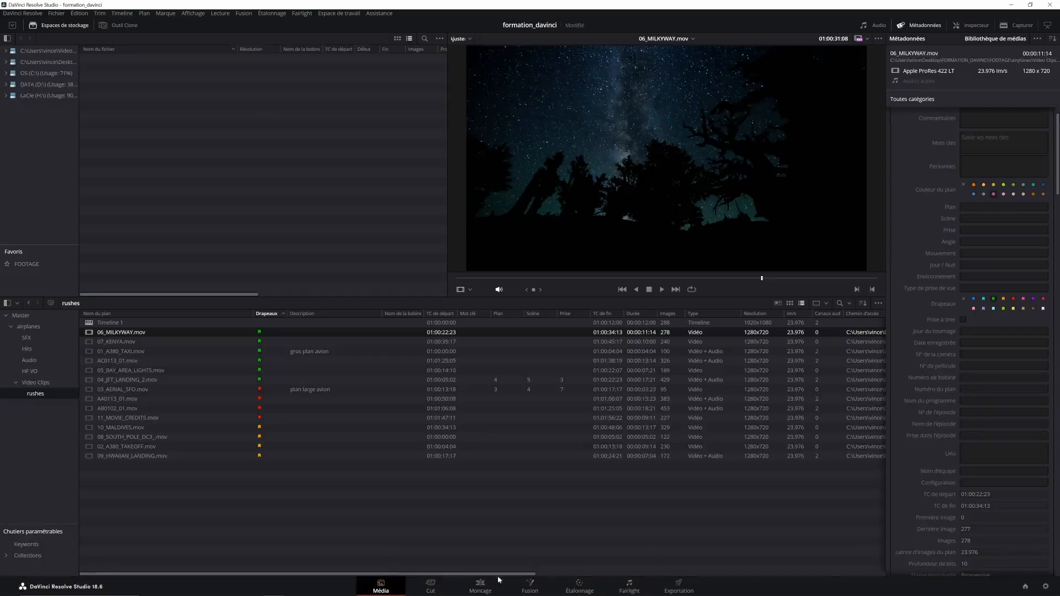
pyautogui.click(479, 585)
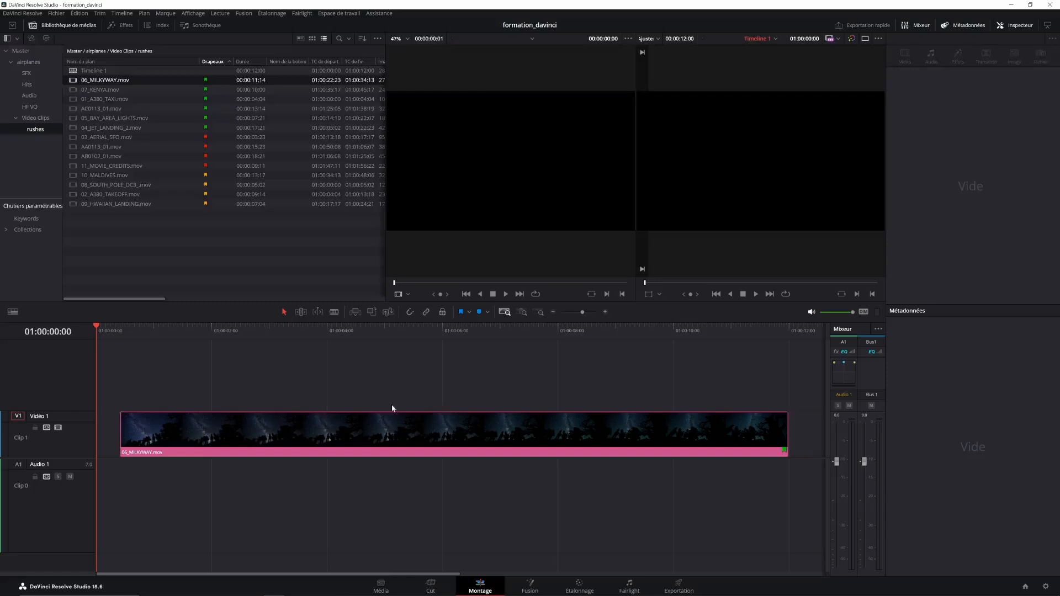
# Clear the clip colour of 06_MILKYWAY.mov in the Média page, and delete Timeline 1 from the rushes bin
pyautogui.click(380, 587)
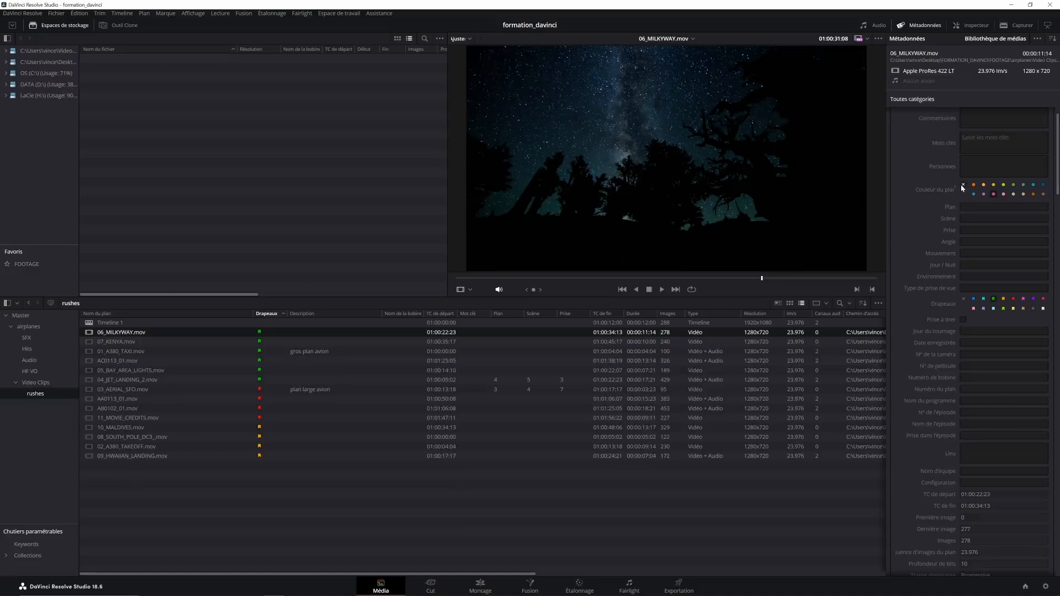
pyautogui.click(115, 325)
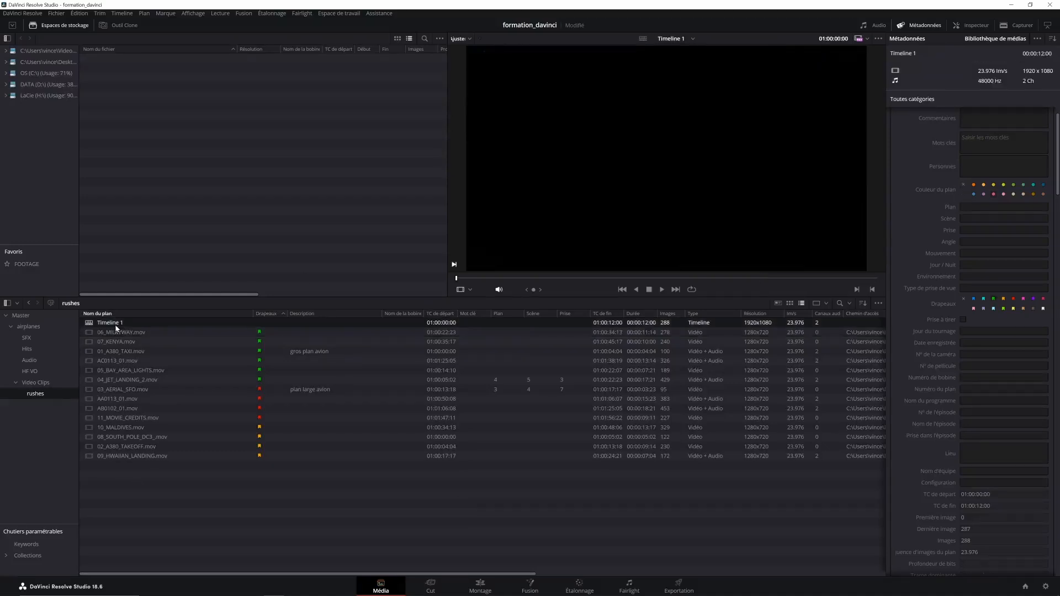
pyautogui.press('Delete')
pyautogui.click(604, 331)
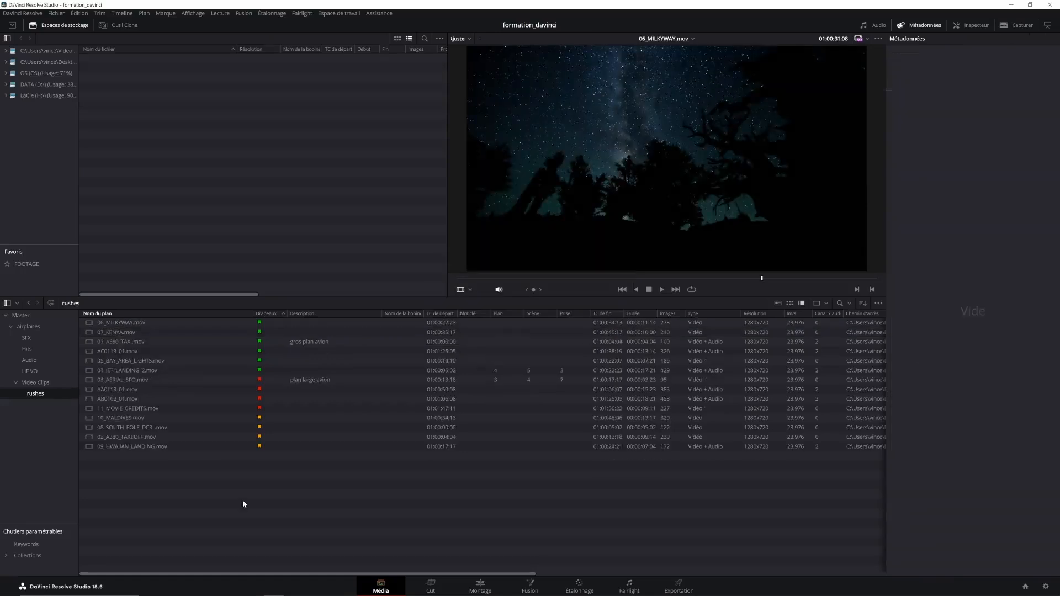
pyautogui.click(118, 322)
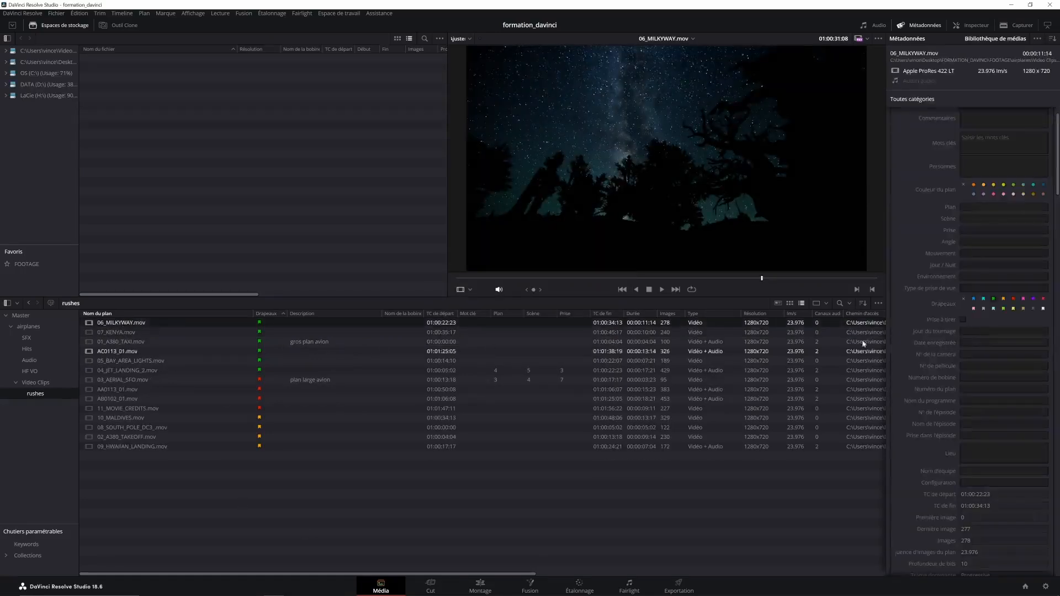